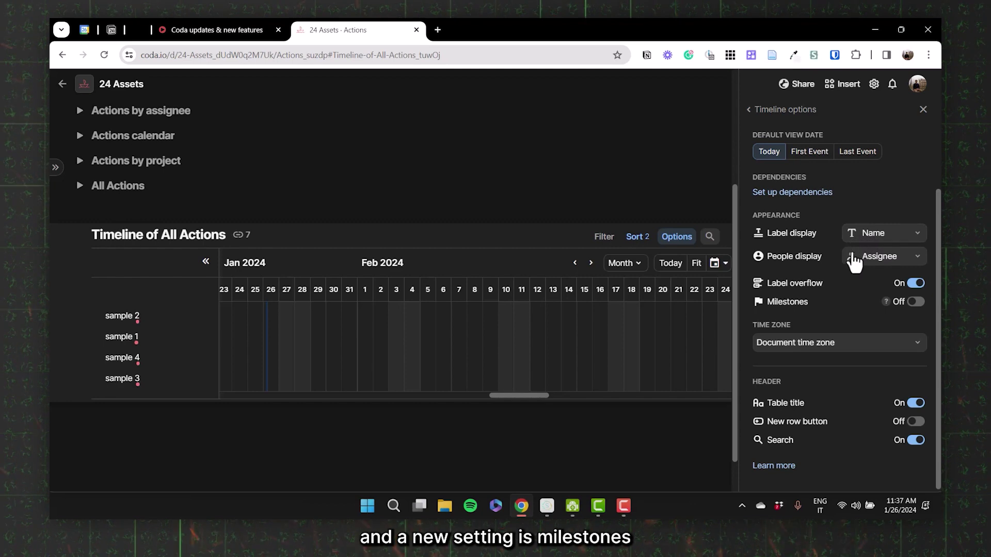
- Turn on milestones for the Timeline of All Actions and close the timeline options
{"action": "scroll", "coordinate": [851, 266], "scroll_direction": "down", "scroll_amount": 1}
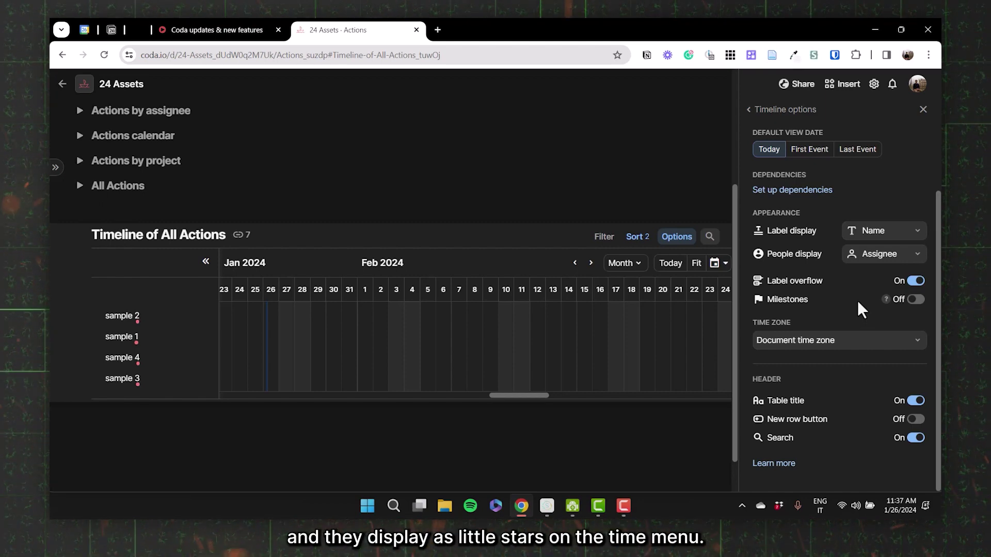
{"action": "left_click", "coordinate": [915, 299]}
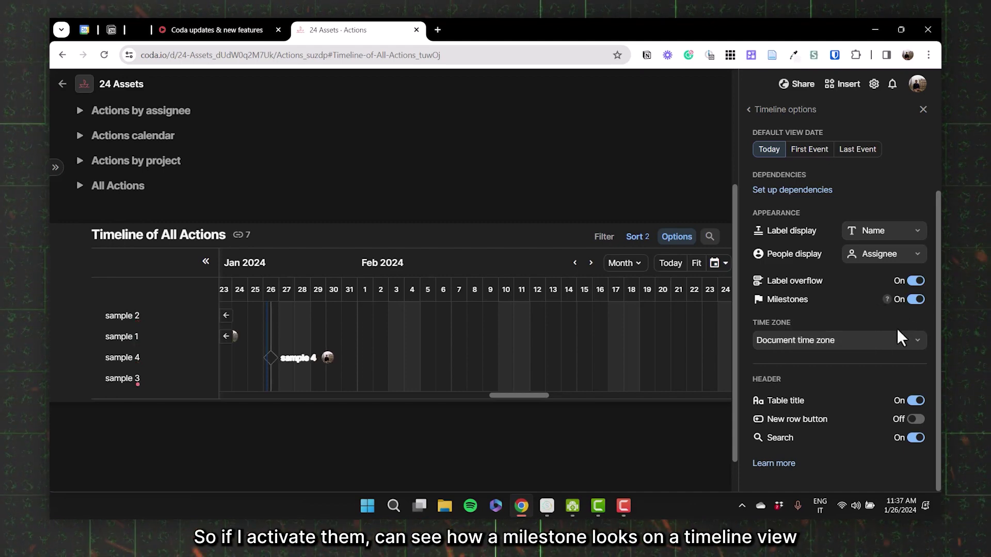
{"action": "mouse_move", "coordinate": [272, 358]}
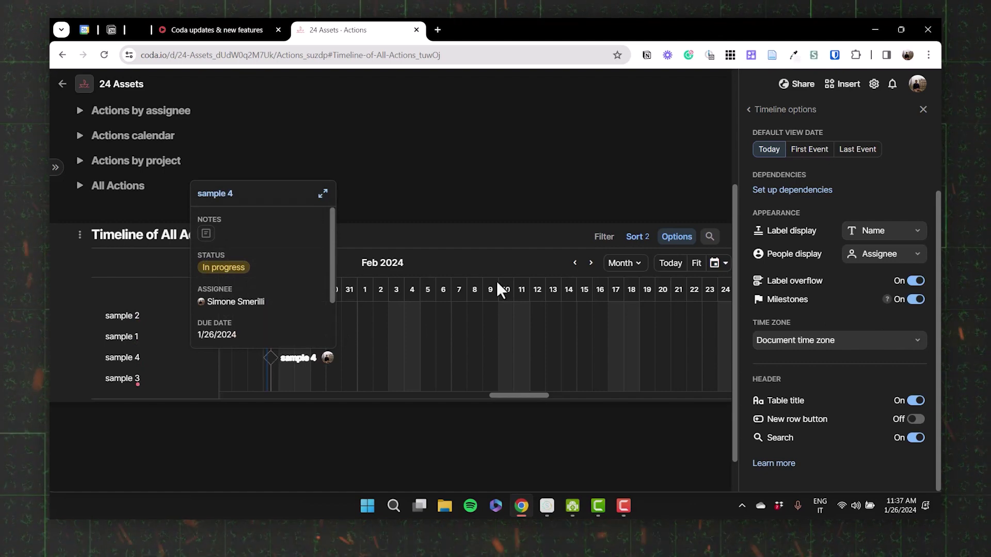
{"action": "left_click", "coordinate": [923, 110]}
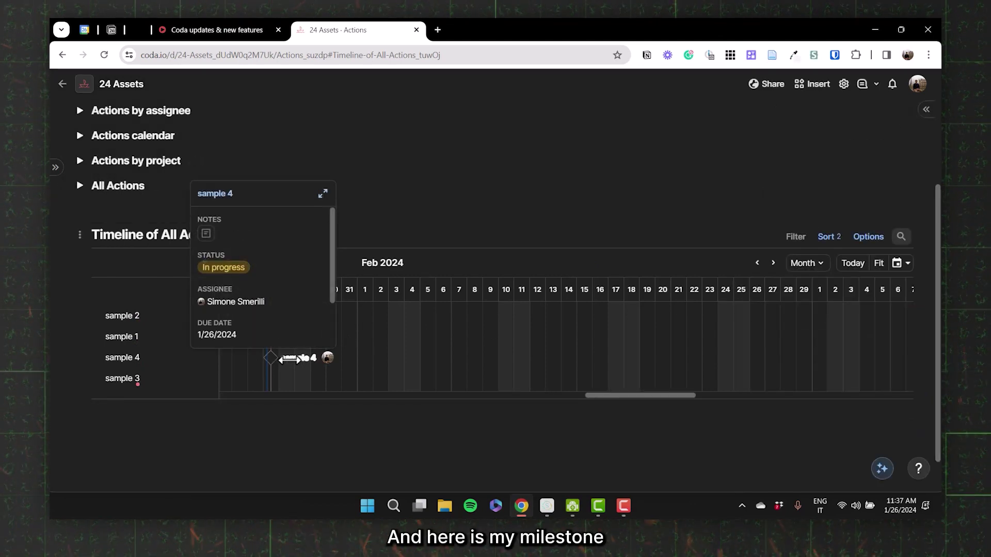
- View the details of the sample 4 milestone, close them, and move the milestone to January 30, 2024
{"action": "left_click", "coordinate": [274, 373]}
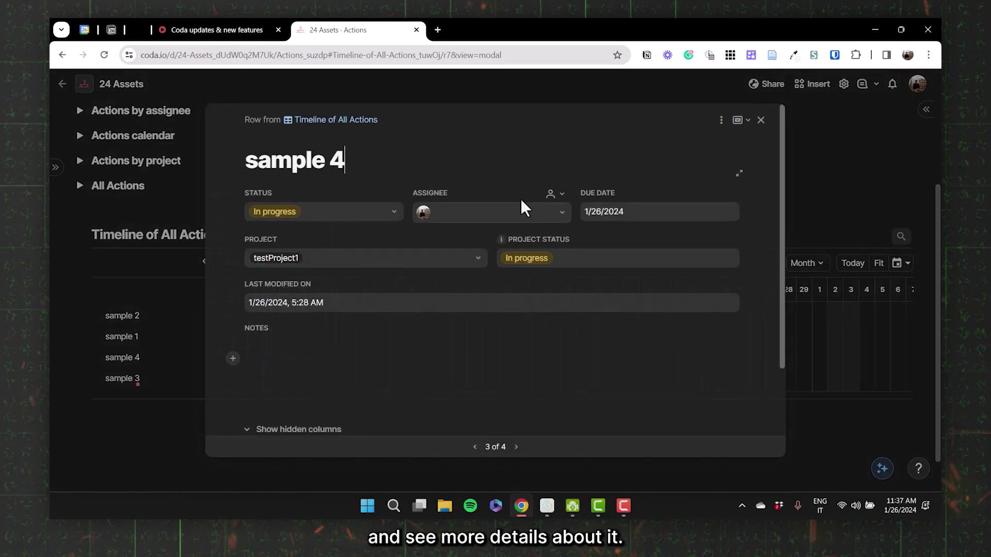
{"action": "key", "text": "Escape"}
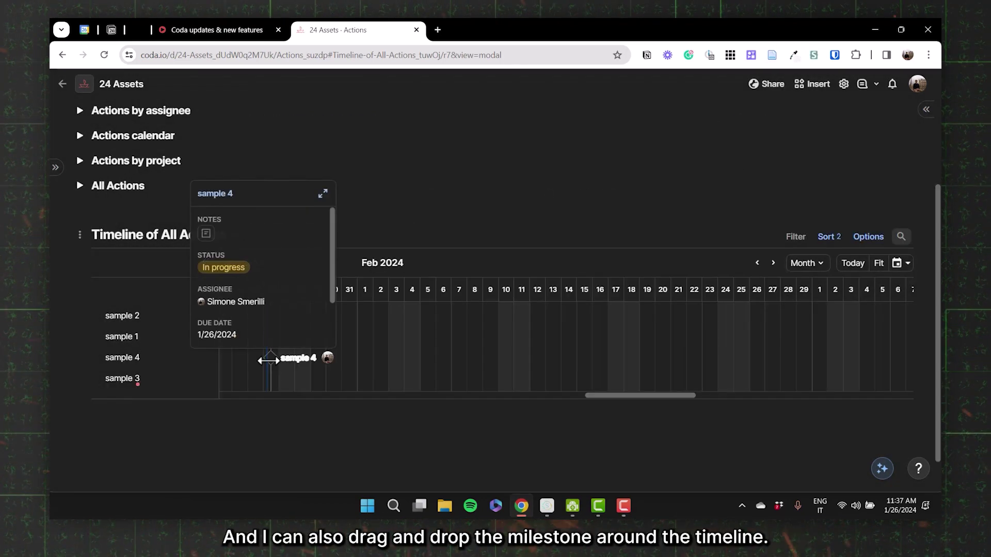
{"action": "left_click_drag", "start_coordinate": [271, 357], "coordinate": [333, 358]}
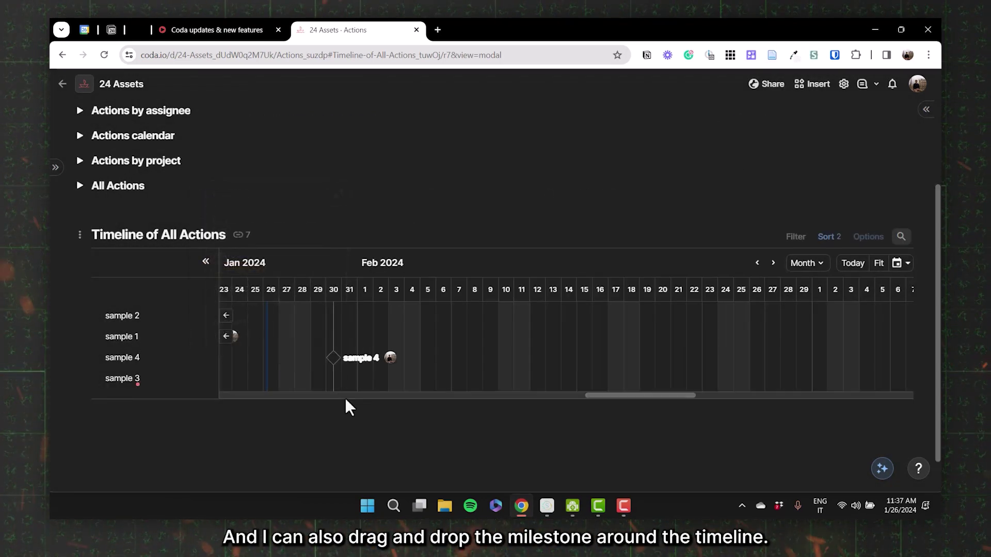
- Open the sample 4 row, reveal its hidden columns, set Date Completed to February 1, 2024, and close the row
{"action": "left_click", "coordinate": [361, 358]}
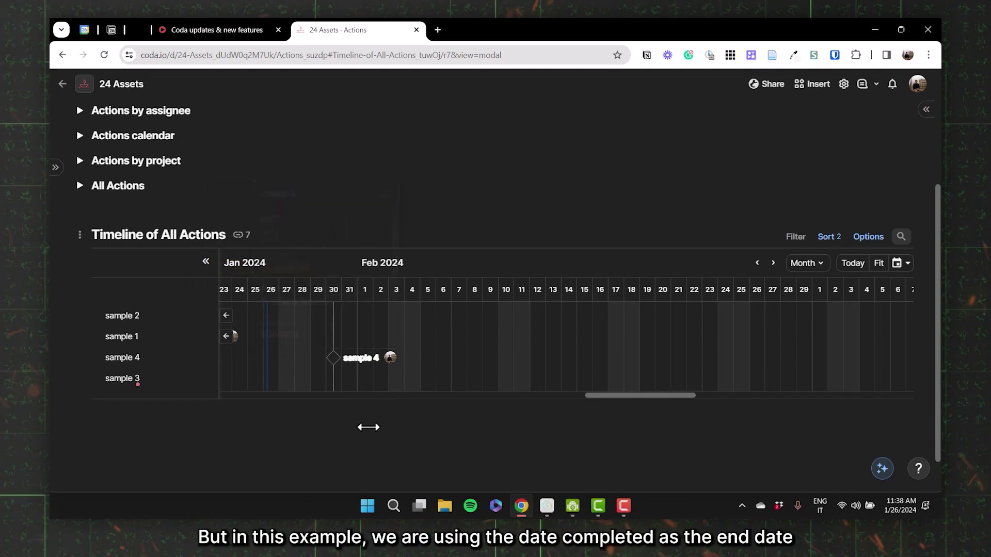
{"action": "scroll", "coordinate": [519, 319], "scroll_direction": "down", "scroll_amount": 2}
{"action": "left_click", "coordinate": [337, 356]}
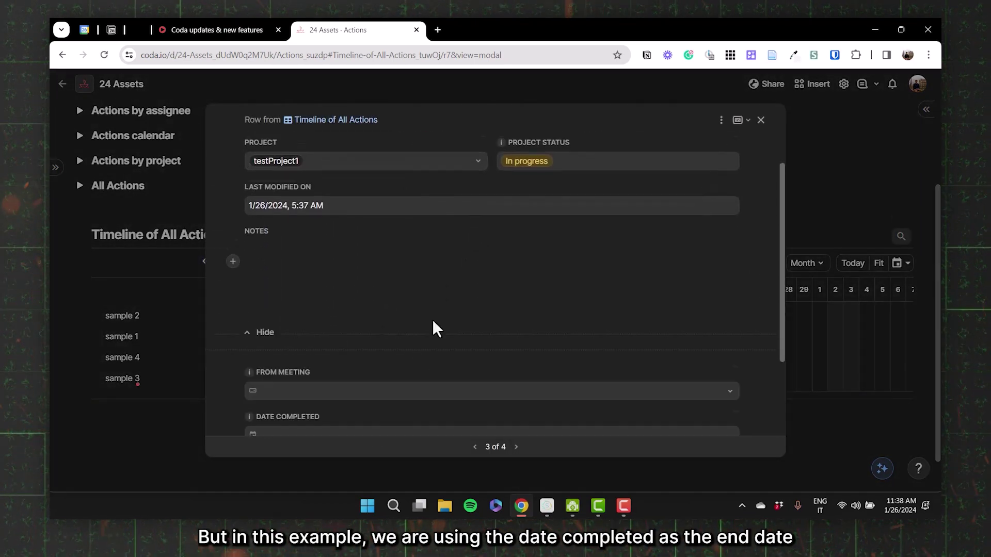
{"action": "scroll", "coordinate": [412, 358], "scroll_direction": "down", "scroll_amount": 3}
{"action": "left_click", "coordinate": [474, 338]}
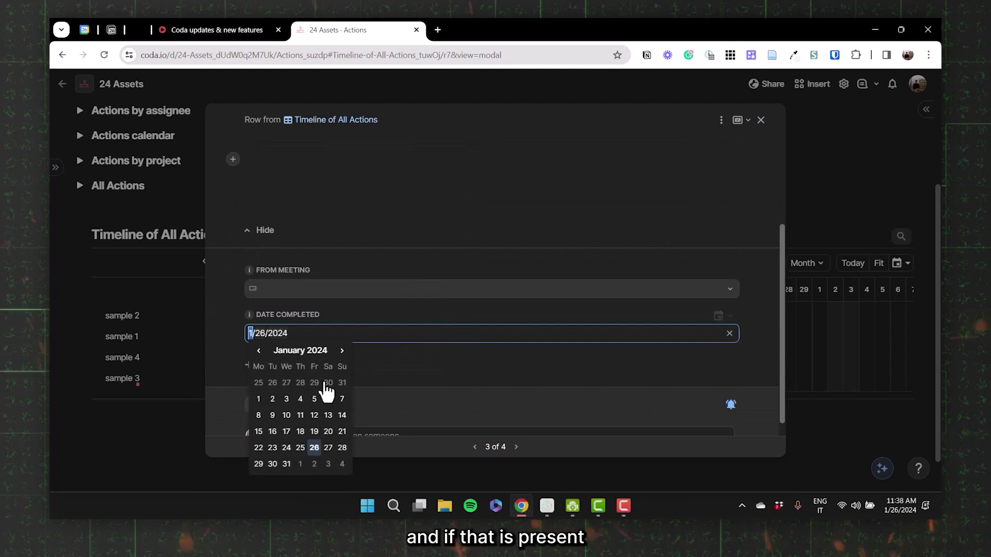
{"action": "left_click", "coordinate": [300, 464]}
{"action": "left_click", "coordinate": [760, 121]}
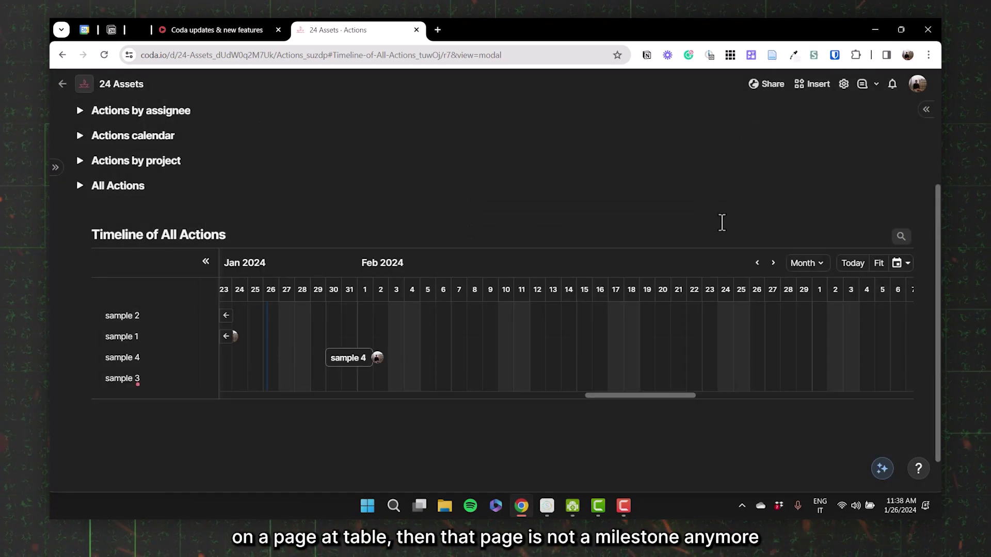
{"action": "mouse_move", "coordinate": [343, 358]}
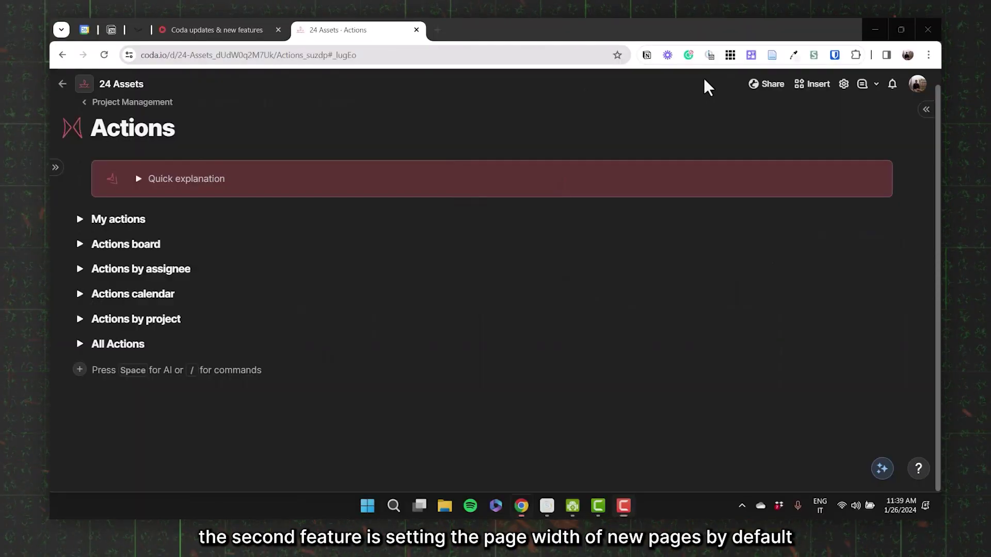
- In the document settings, open the page options that apply to new pages
{"action": "left_click", "coordinate": [707, 89]}
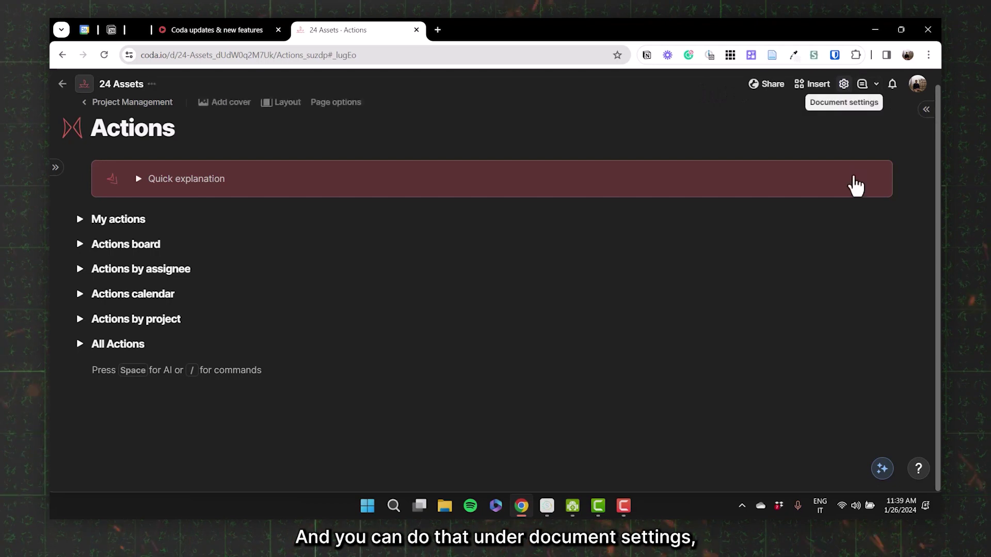
{"action": "left_click", "coordinate": [842, 85]}
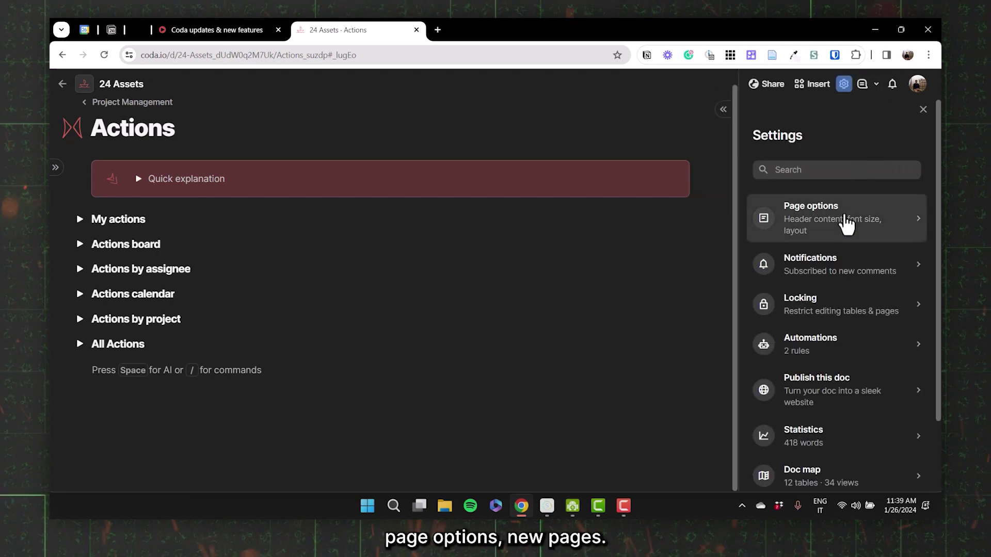
{"action": "left_click", "coordinate": [857, 217]}
{"action": "left_click", "coordinate": [828, 167]}
{"action": "scroll", "coordinate": [840, 206], "scroll_direction": "down", "scroll_amount": 4}
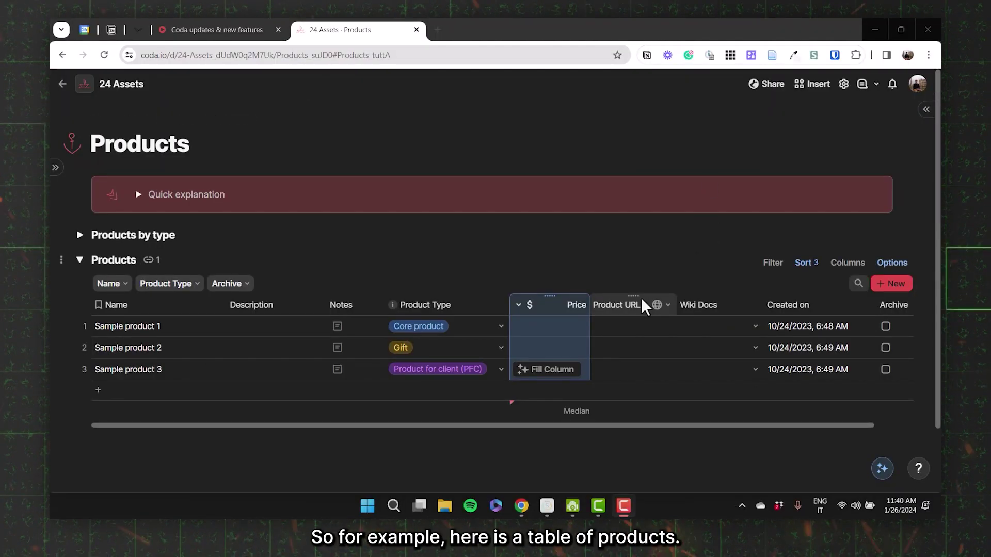
- Add a related Open link column based on Product URL to the Products table, and select Sample product 1's Product URL cell
{"action": "left_click", "coordinate": [627, 305]}
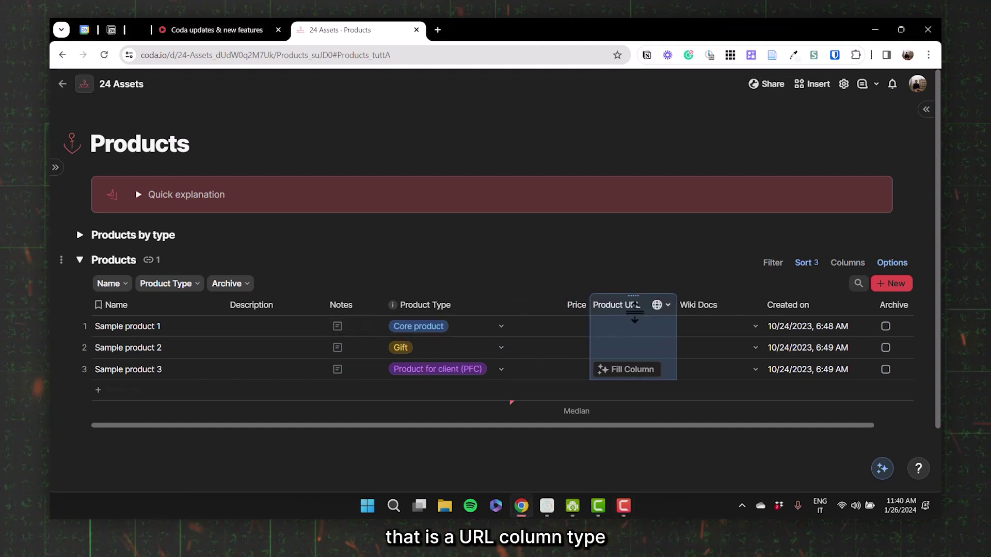
{"action": "left_click", "coordinate": [666, 307]}
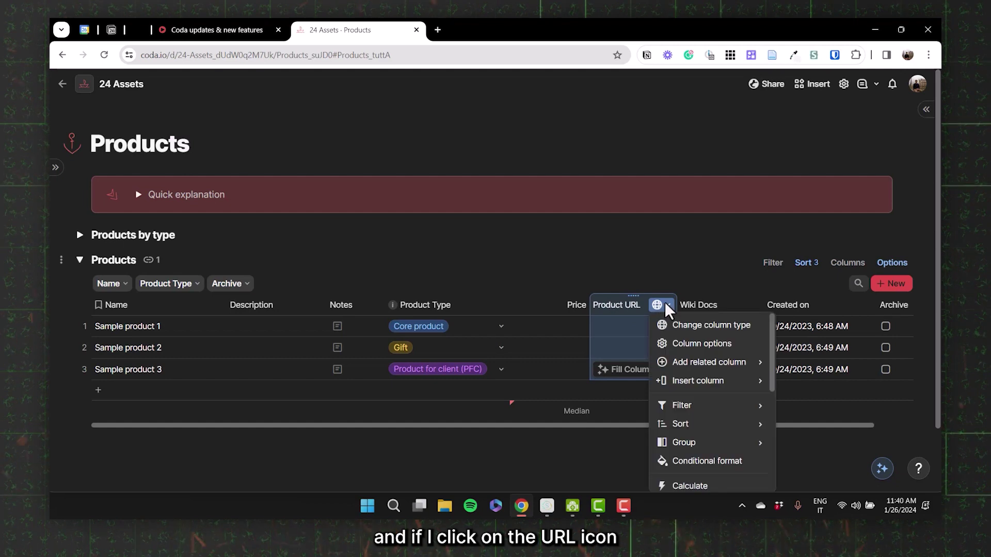
{"action": "mouse_move", "coordinate": [694, 365]}
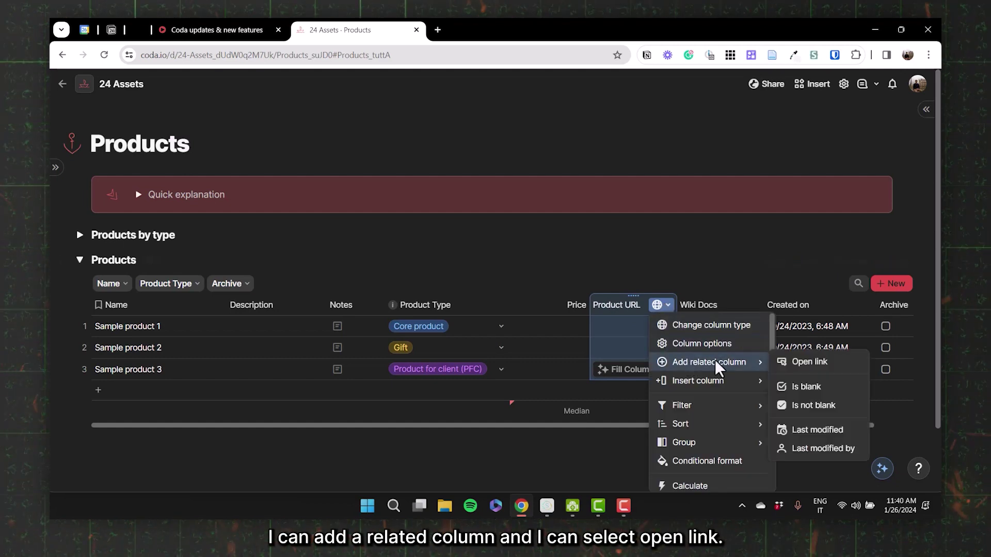
{"action": "left_click", "coordinate": [810, 366]}
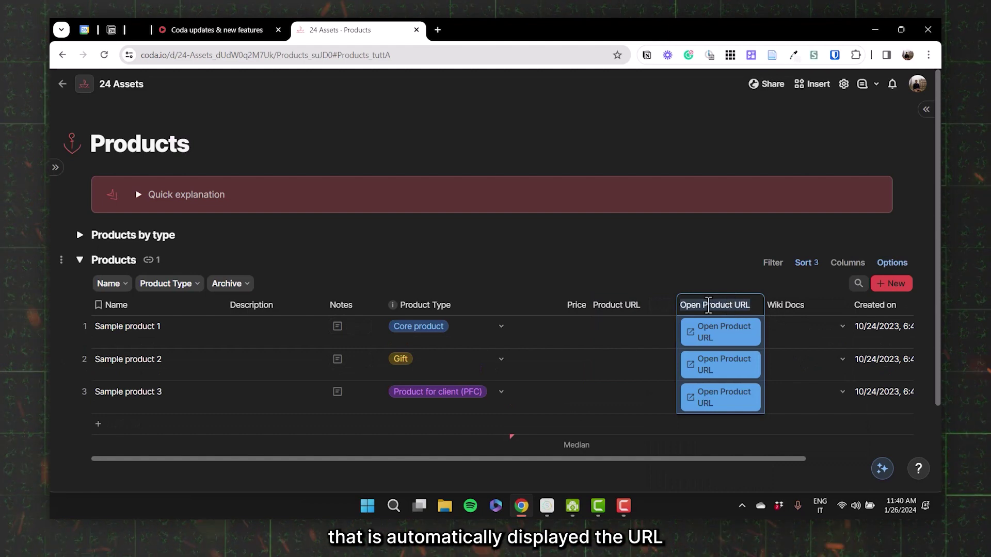
{"action": "left_click", "coordinate": [634, 338]}
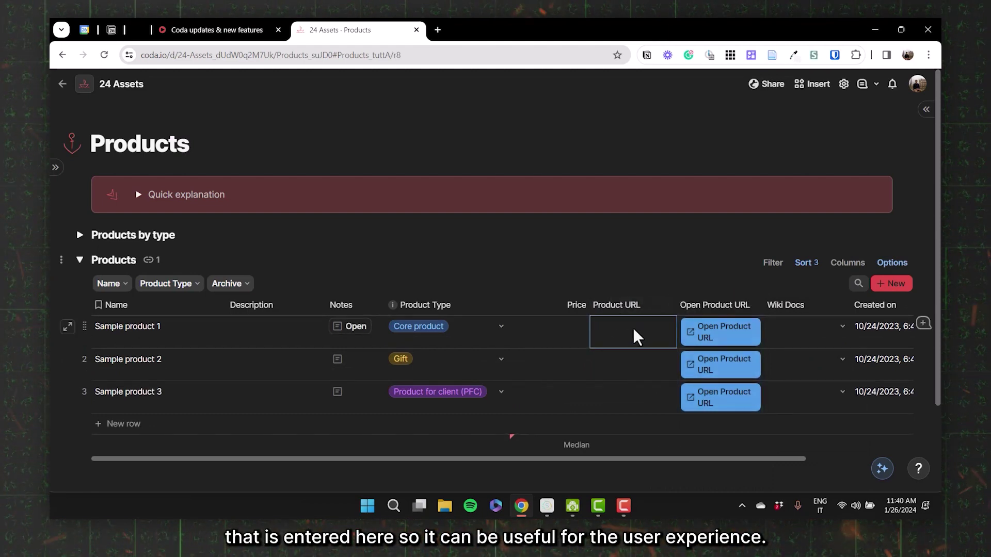
{"action": "left_click", "coordinate": [627, 336]}
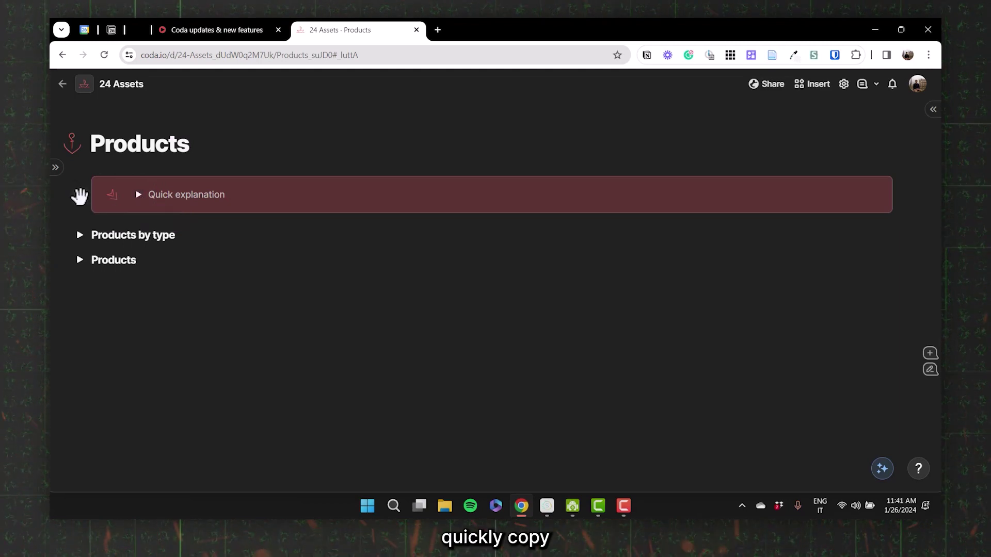
- Copy the Quick explanation callout, paste it on the empty line below the Products section, and collapse the copy
{"action": "left_click", "coordinate": [80, 196]}
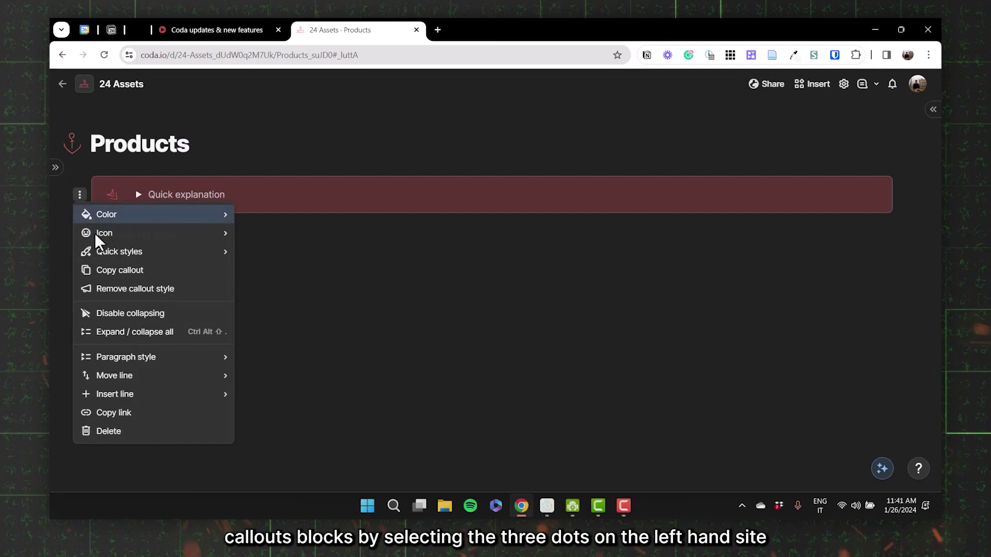
{"action": "left_click", "coordinate": [102, 270]}
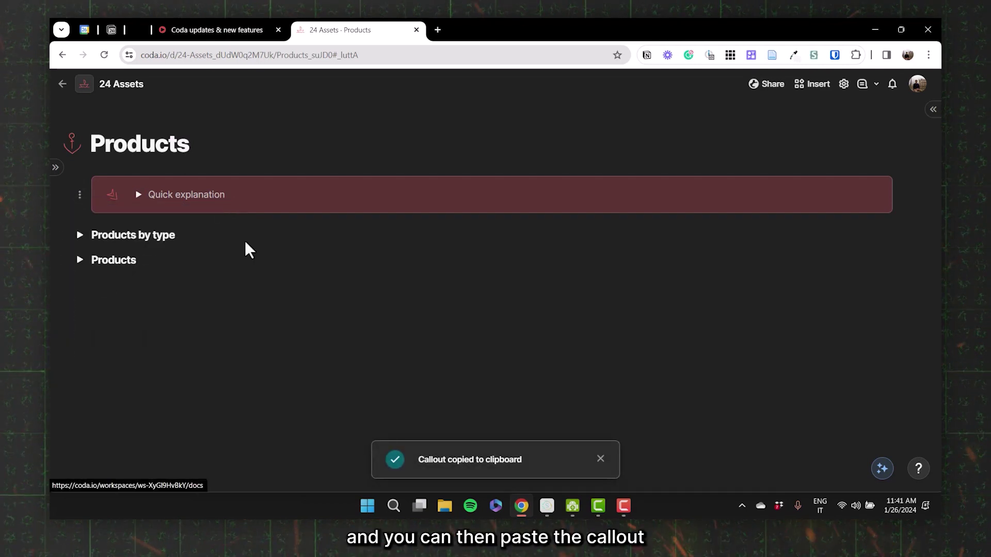
{"action": "left_click", "coordinate": [236, 295]}
{"action": "key", "text": "ctrl+v"}
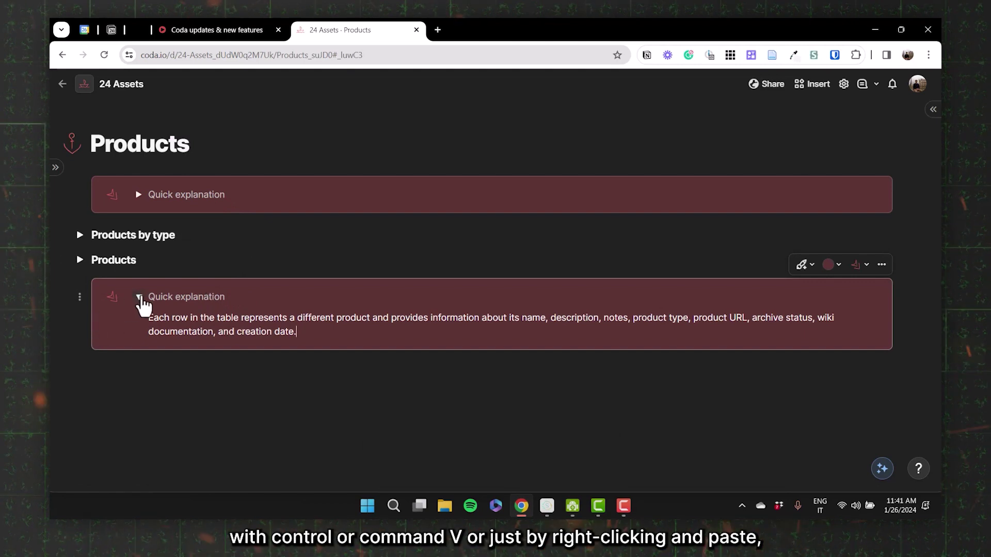
{"action": "left_click", "coordinate": [139, 299]}
- Paste a second copy of the Quick explanation callout beneath the first copy and collapse it
{"action": "right_click", "coordinate": [193, 378]}
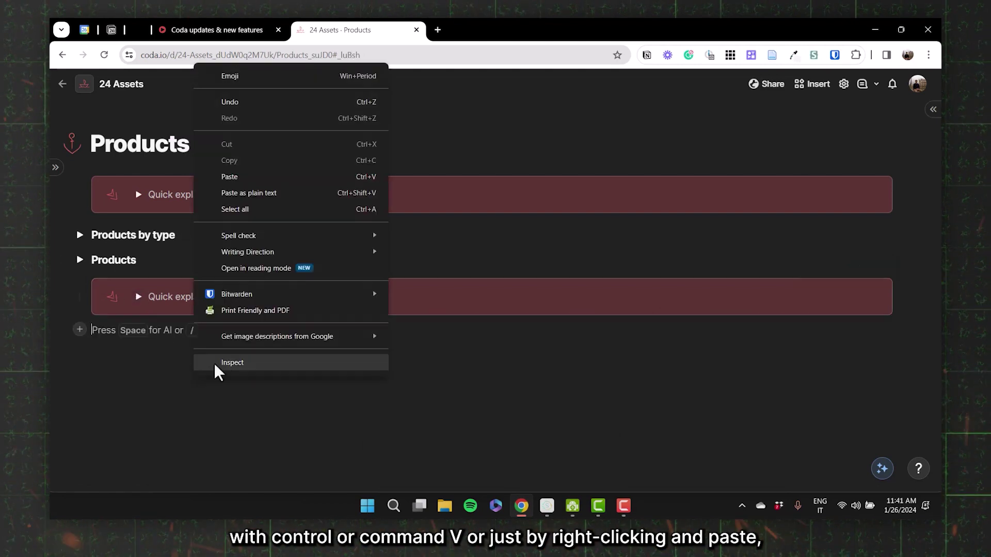
{"action": "left_click", "coordinate": [242, 181]}
{"action": "left_click", "coordinate": [138, 337]}
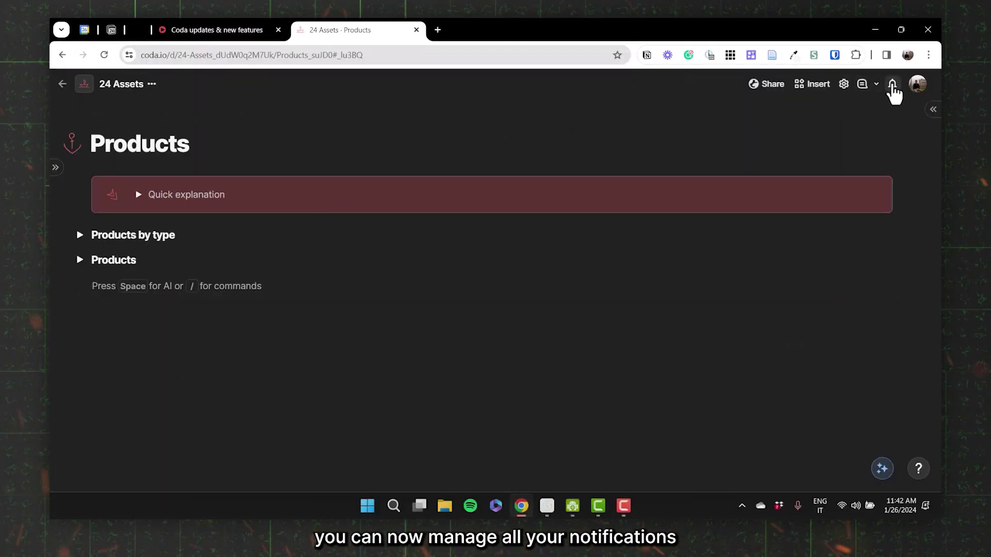
- Open the notifications, filter them to this doc only, and switch back to those from all docs
{"action": "left_click", "coordinate": [892, 84]}
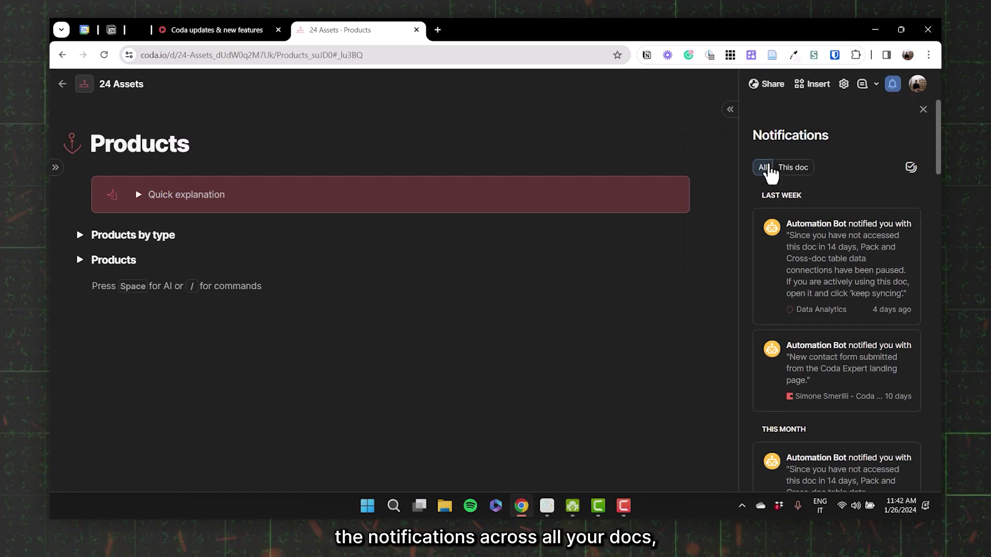
{"action": "left_click", "coordinate": [794, 169]}
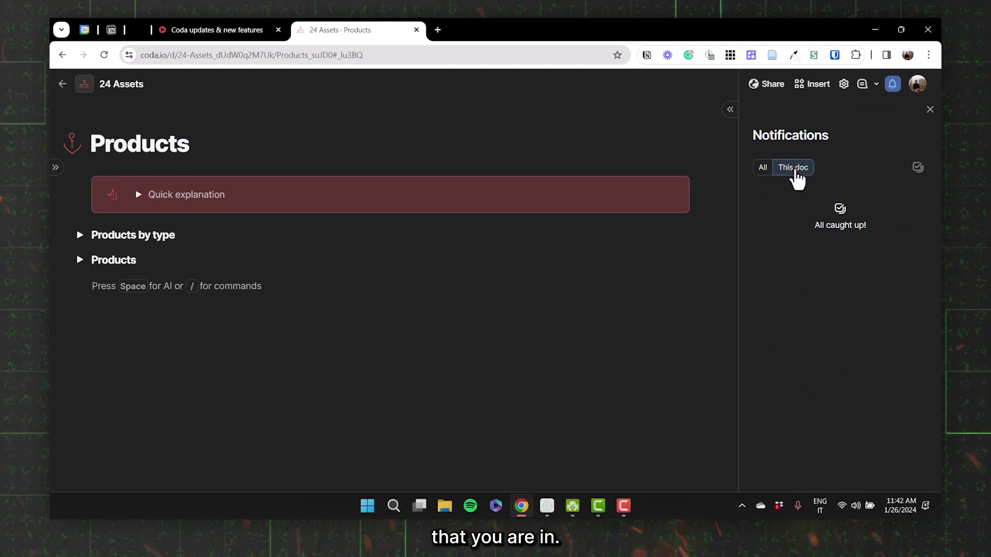
{"action": "left_click", "coordinate": [763, 168]}
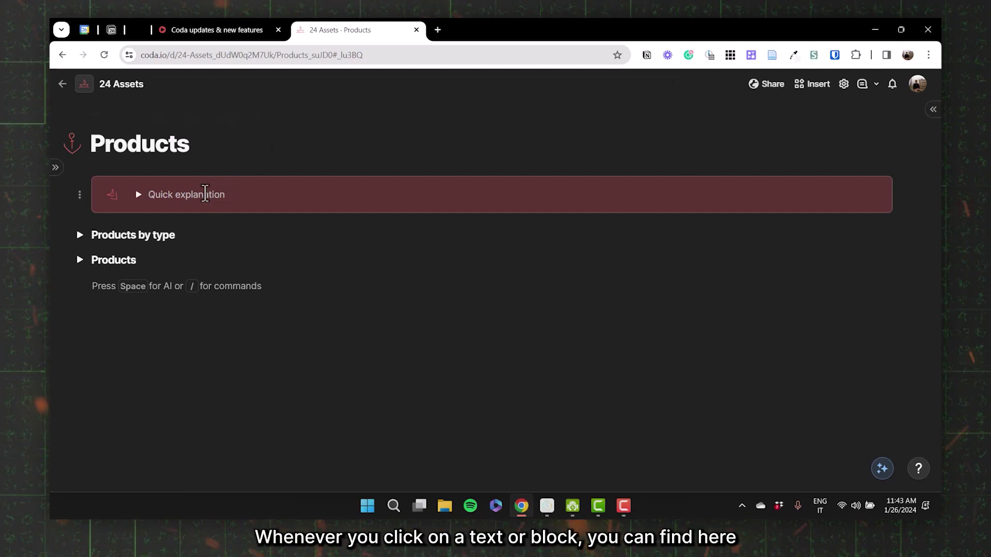
- Start suggesting changes on the word "explanation" in the Quick explanation callout and replace it with "video"
{"action": "double_click", "coordinate": [204, 194]}
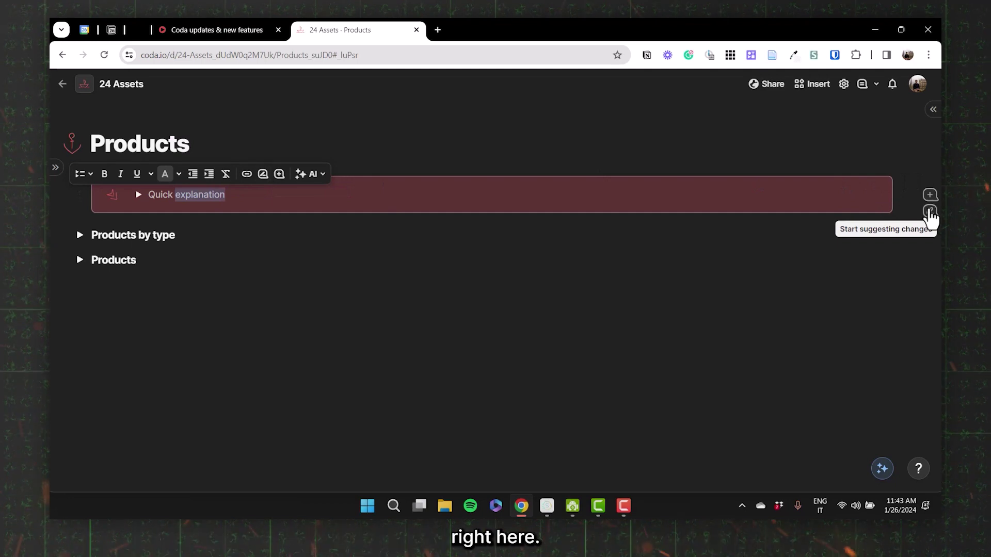
{"action": "left_click", "coordinate": [279, 176]}
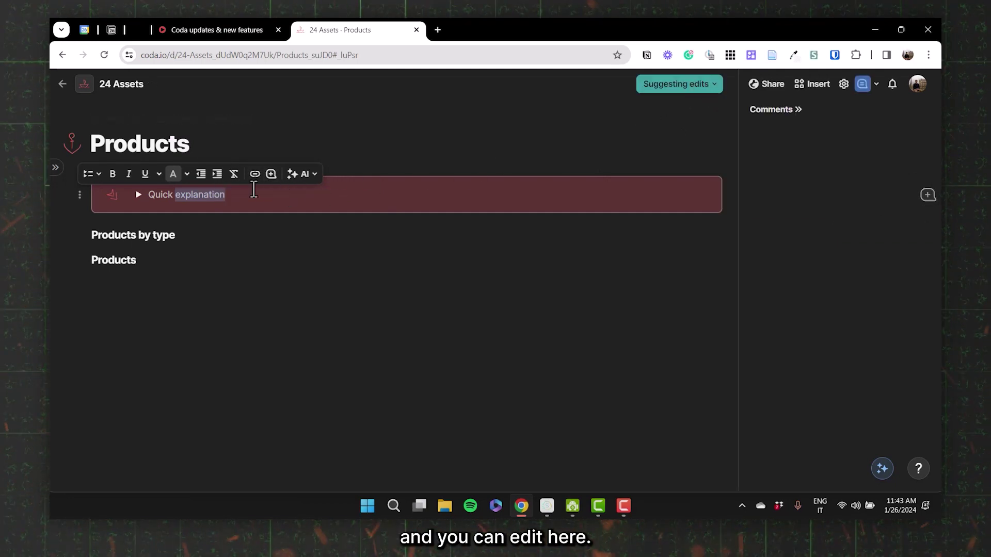
{"action": "type", "text": "video"}
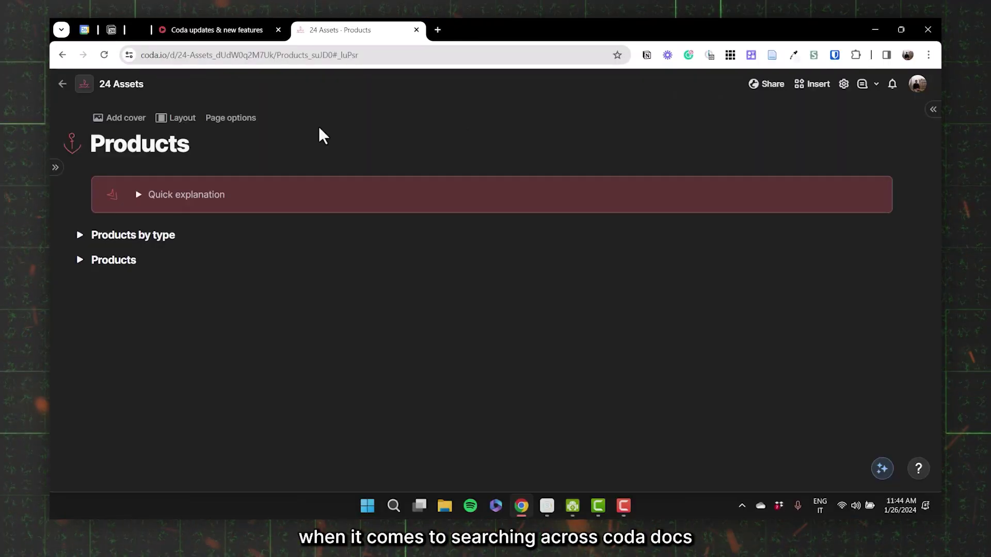
- Search the current doc for "actions"
{"action": "mouse_move", "coordinate": [55, 168]}
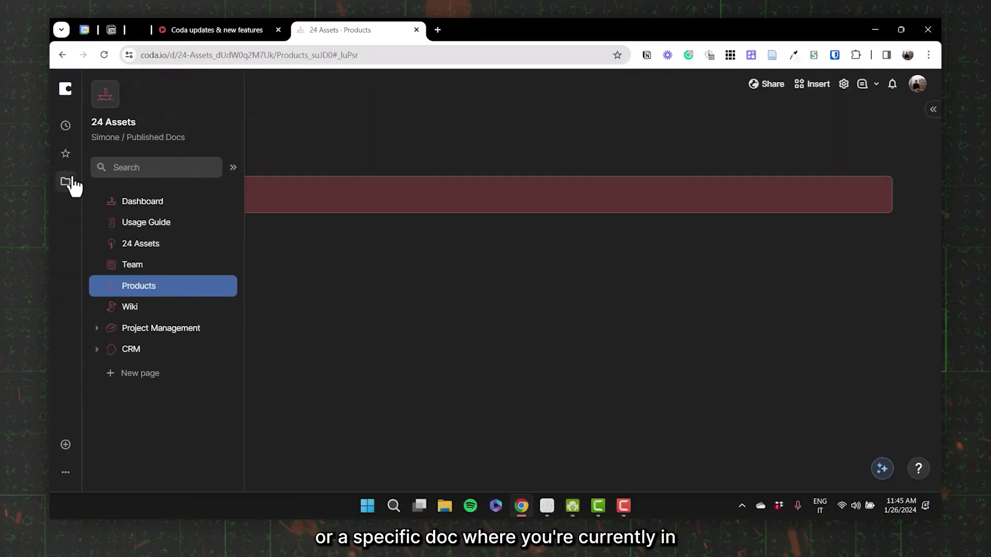
{"action": "left_click", "coordinate": [125, 167]}
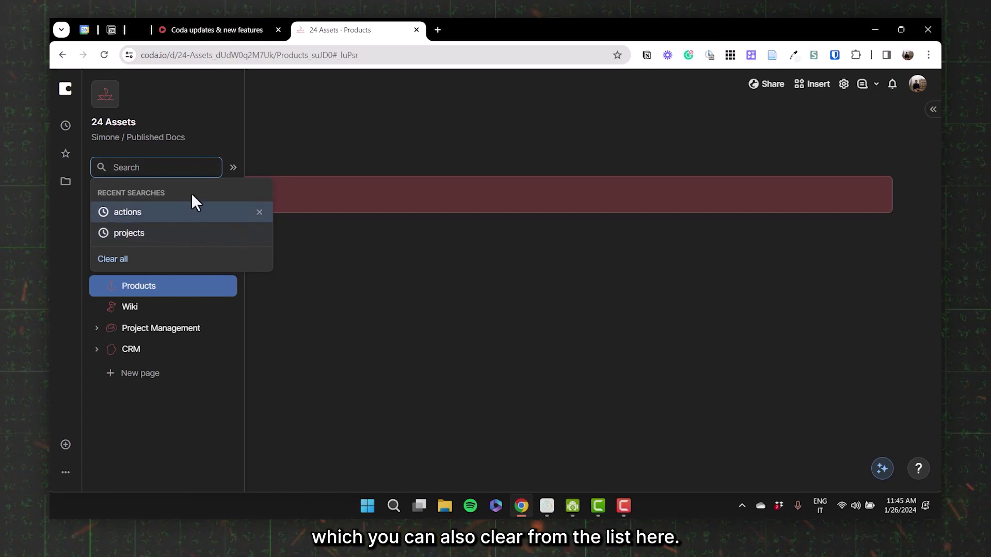
{"action": "type", "text": "actions"}
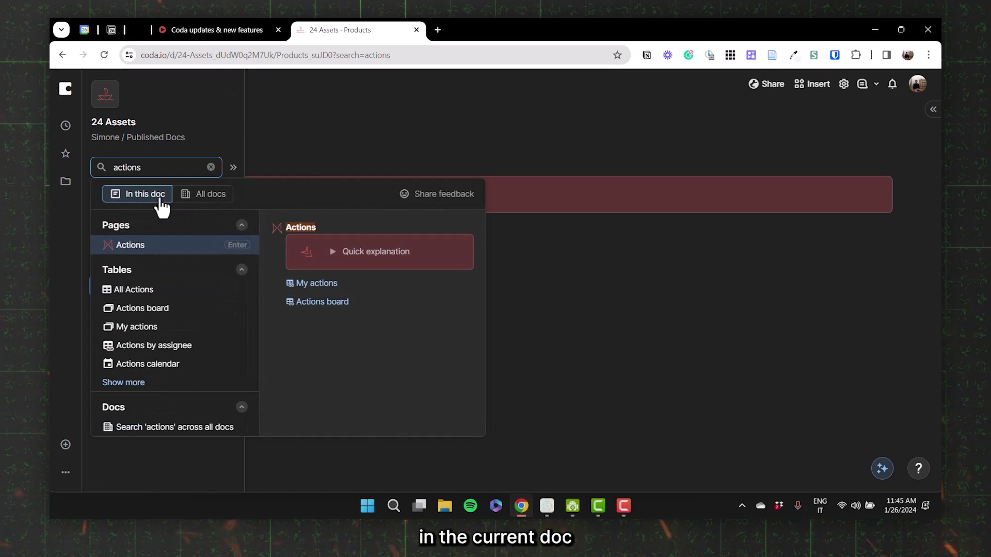
- Extend the search for "actions" to all docs, return to this doc only, and look through its results
{"action": "left_click", "coordinate": [202, 203]}
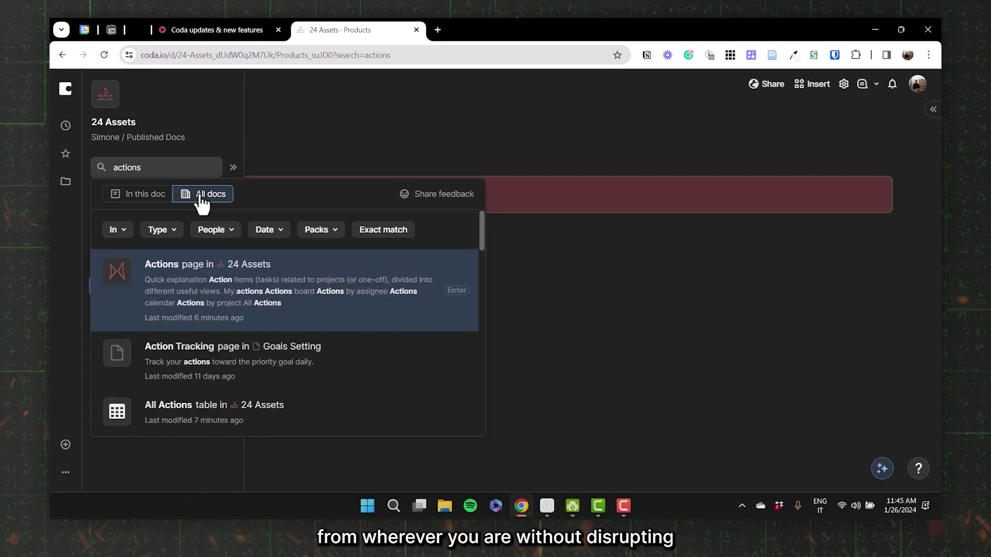
{"action": "left_click", "coordinate": [150, 207]}
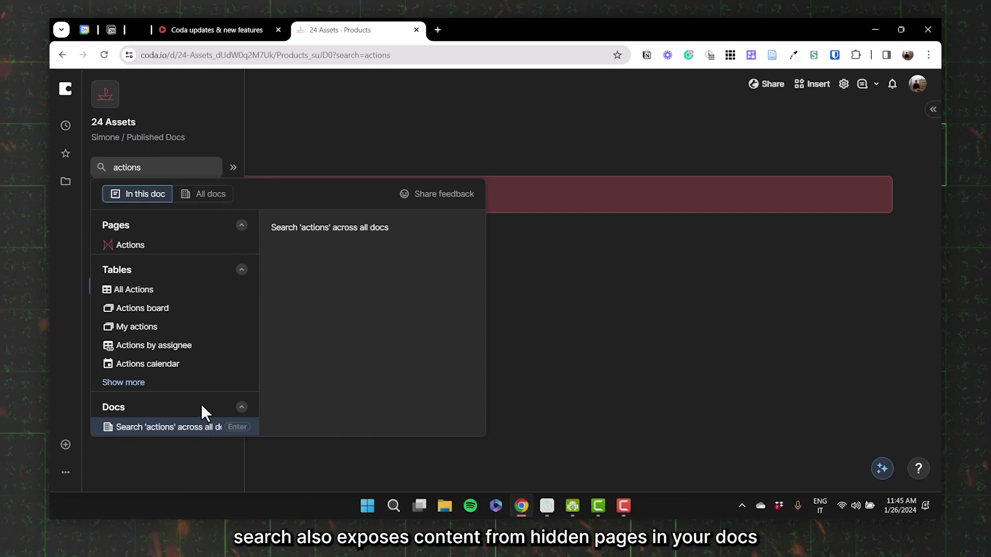
{"action": "key", "text": "Up"}
{"action": "key", "text": "Up"}
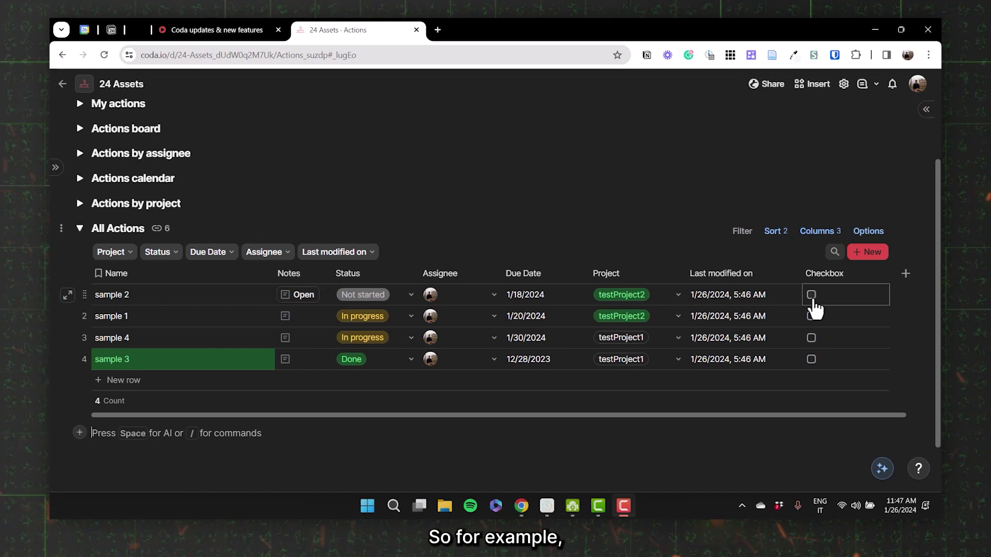
- Check the Checkbox cells of sample 2, sample 1 and sample 4 together in the All Actions table
{"action": "left_click", "coordinate": [840, 321], "text": "shift"}
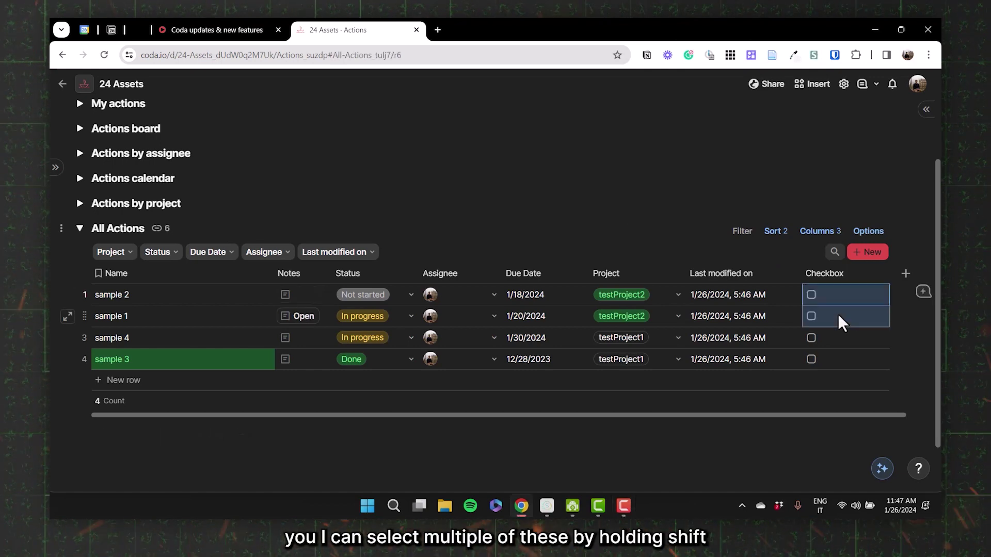
{"action": "left_click", "coordinate": [840, 341], "text": "shift"}
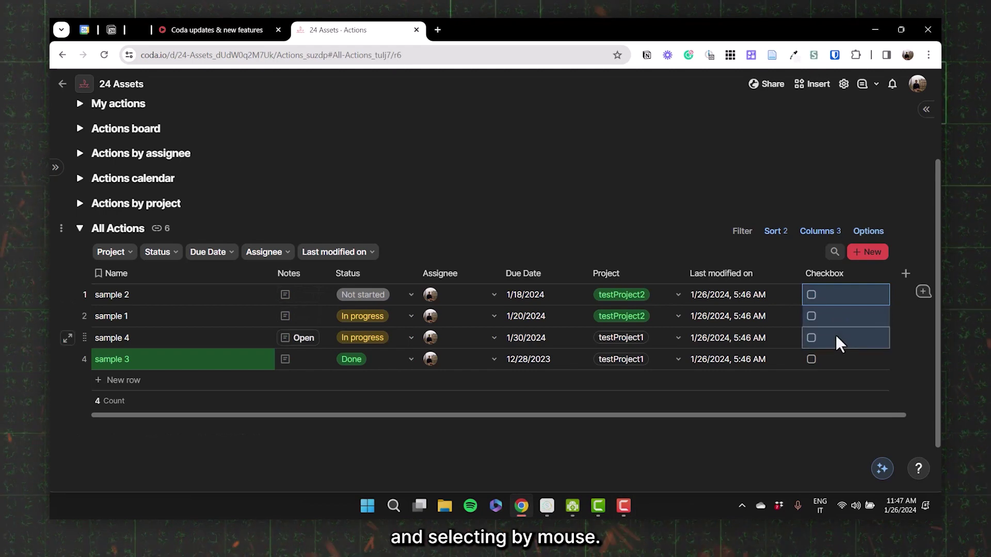
{"action": "right_click", "coordinate": [835, 303]}
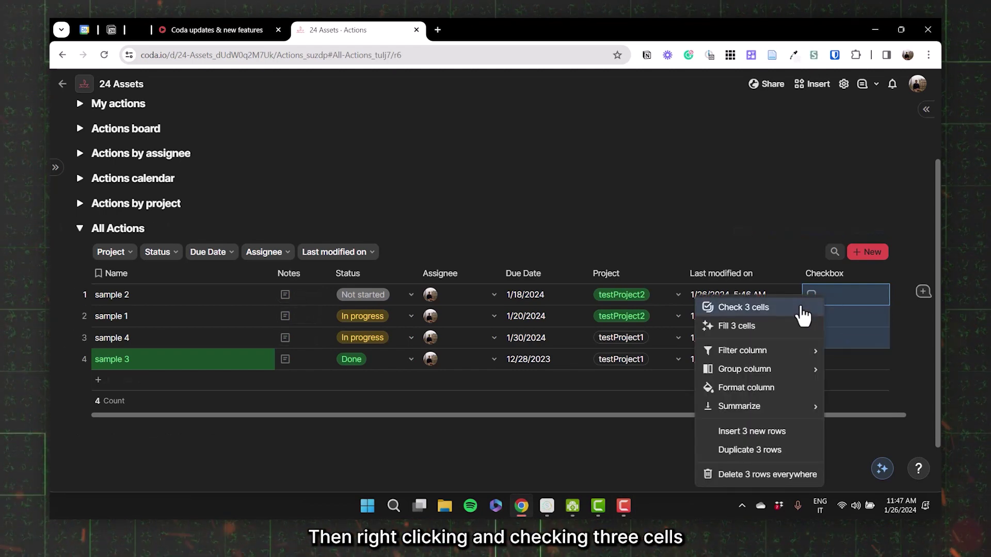
{"action": "left_click", "coordinate": [800, 310]}
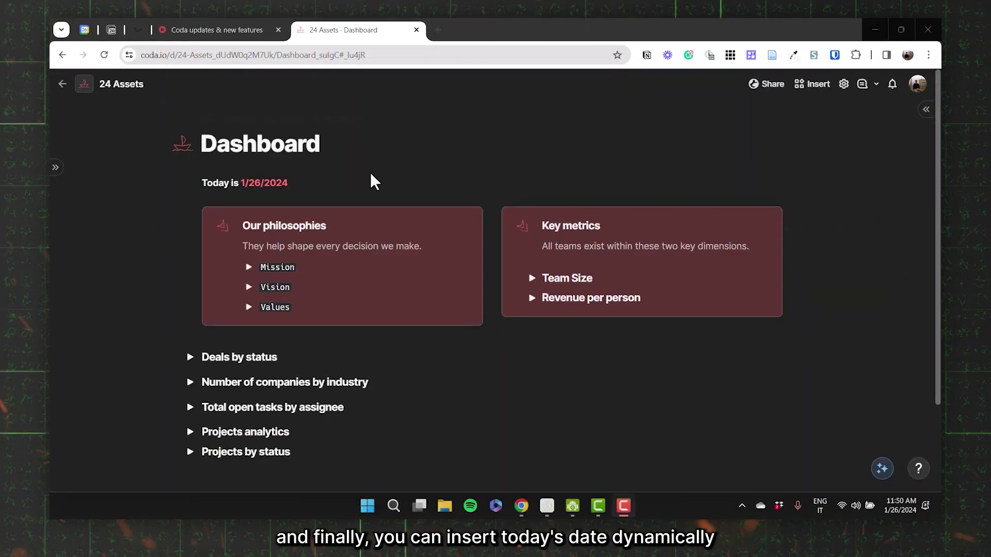
- Insert a dynamic Today's date on a new line beneath the "Today is" line on the Dashboard page
{"action": "left_click", "coordinate": [329, 183]}
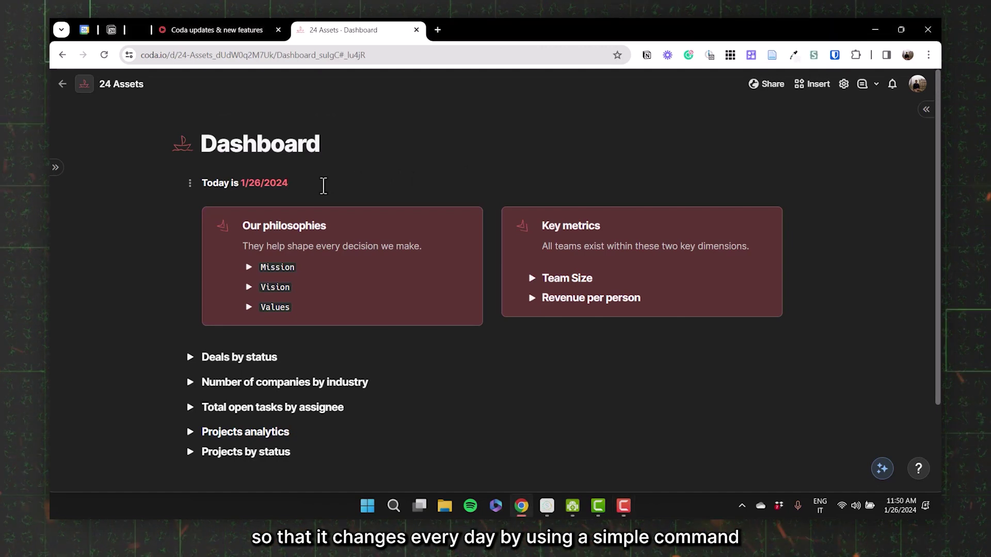
{"action": "key", "text": "Return"}
{"action": "type", "text": "/tod"}
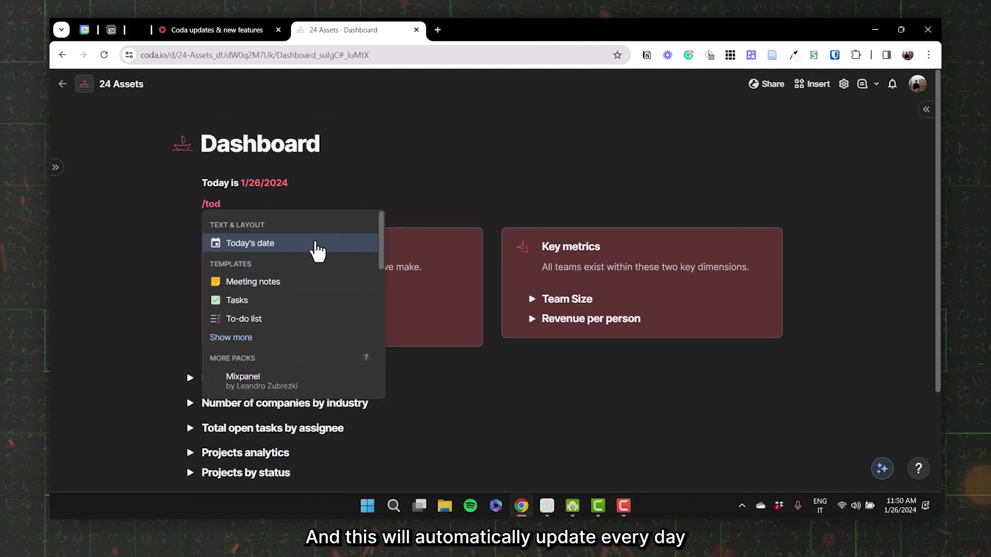
{"action": "left_click", "coordinate": [317, 246]}
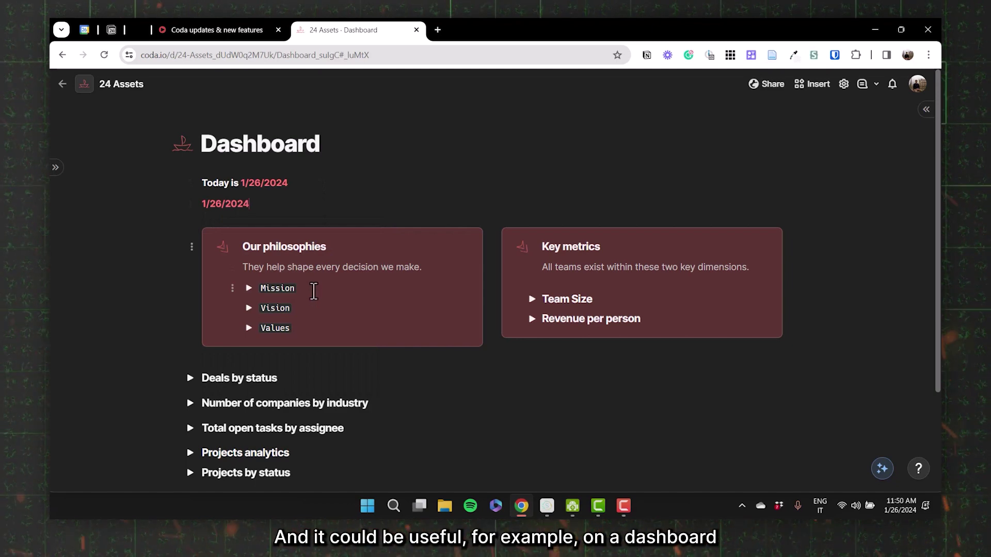